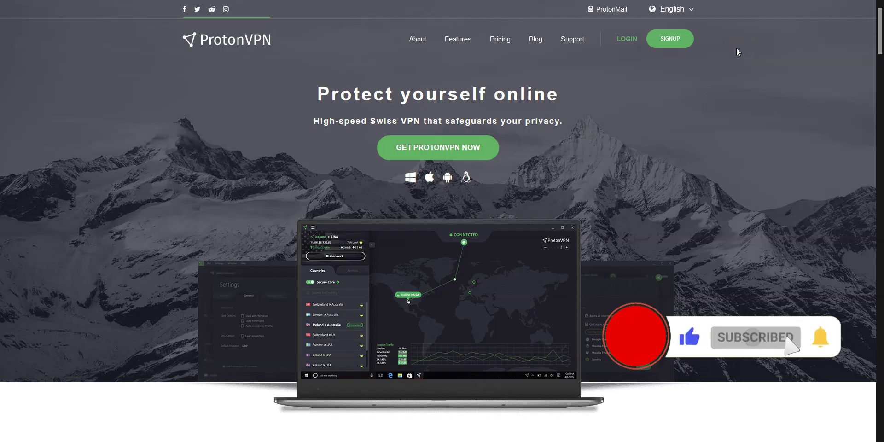
# - Read the ProtonVPN VPN Security Features page highlights, then switch to the disconnected ProtonVPN app
pyautogui.click(735, 45)
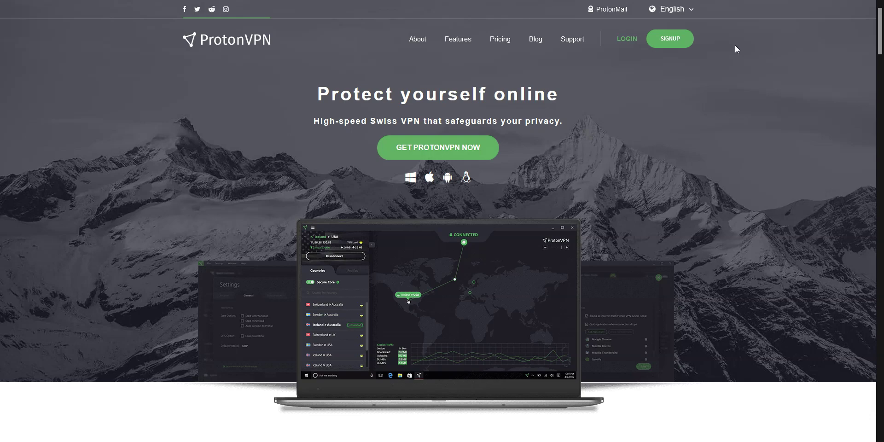
pyautogui.scroll(-5, 735, 45)
pyautogui.click(668, 125)
pyautogui.click(671, 127)
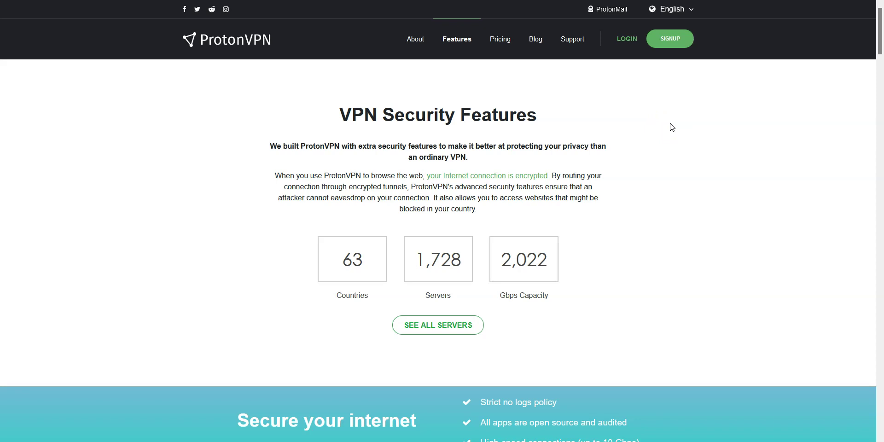
pyautogui.scroll(-2, 673, 127)
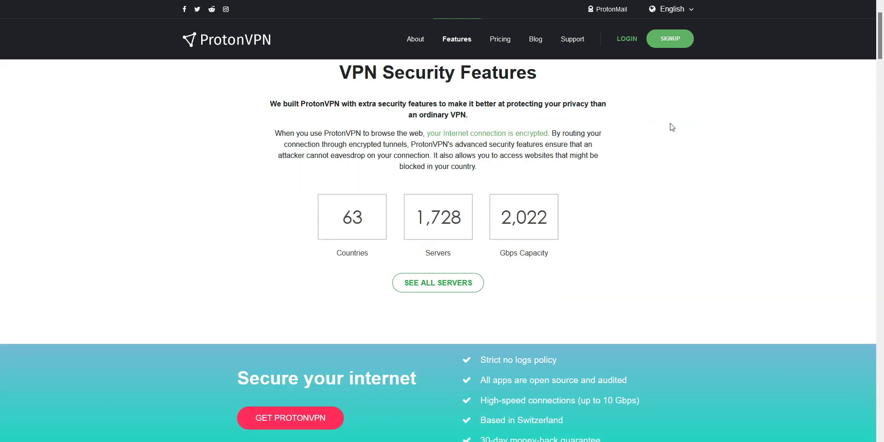
pyautogui.click(682, 119)
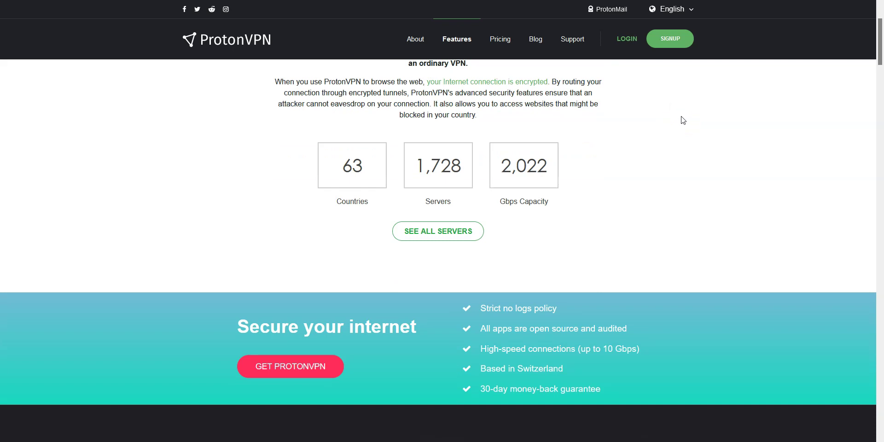
pyautogui.click(684, 114)
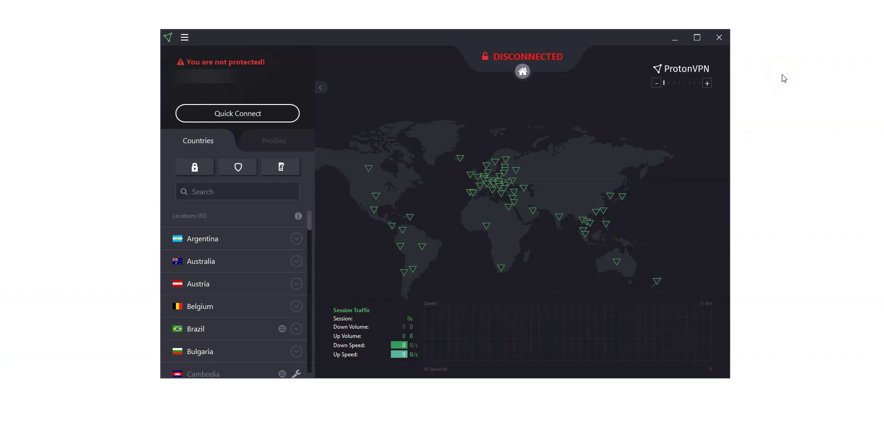
pyautogui.click(781, 77)
pyautogui.click(864, 280)
pyautogui.click(291, 115)
pyautogui.click(288, 120)
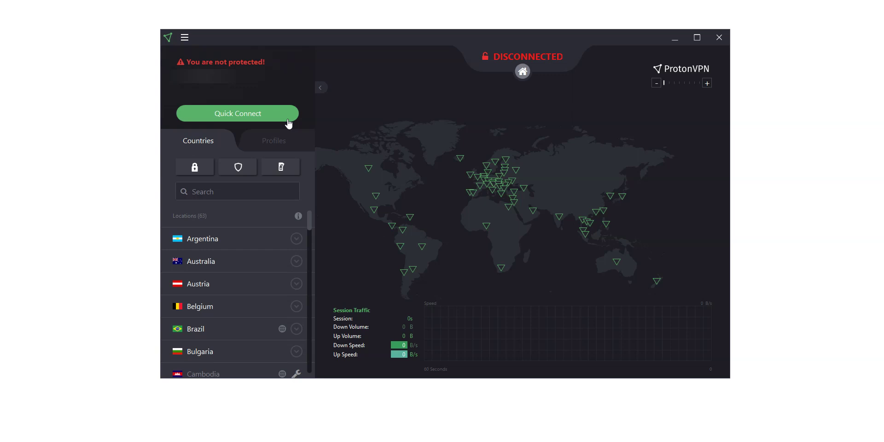
# - Expand United States in the Countries list and scroll down to its US-CA Los Angeles servers
pyautogui.scroll(-4, 262, 253)
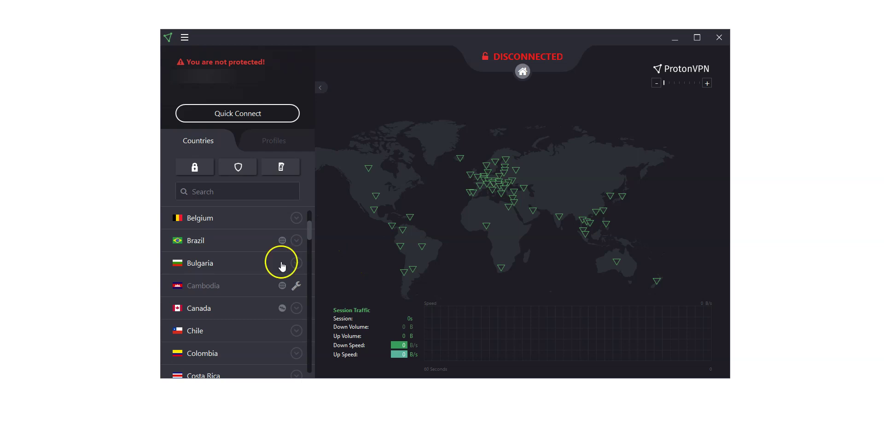
pyautogui.scroll(-4, 222, 271)
pyautogui.scroll(-4, 222, 270)
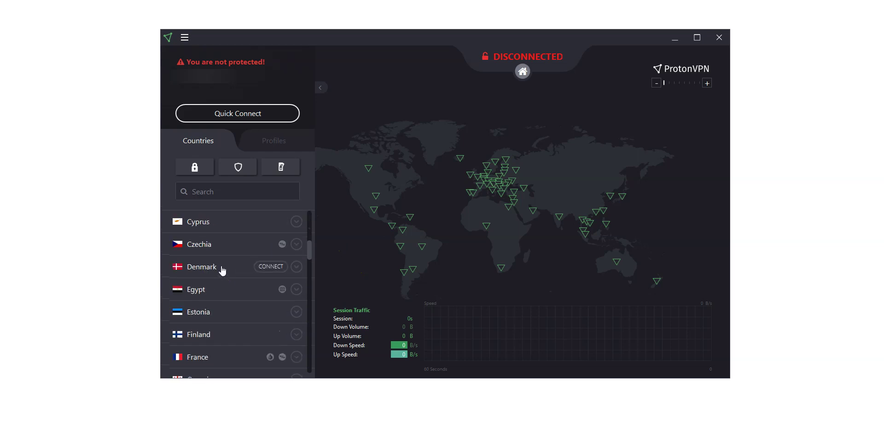
pyautogui.scroll(-7, 222, 271)
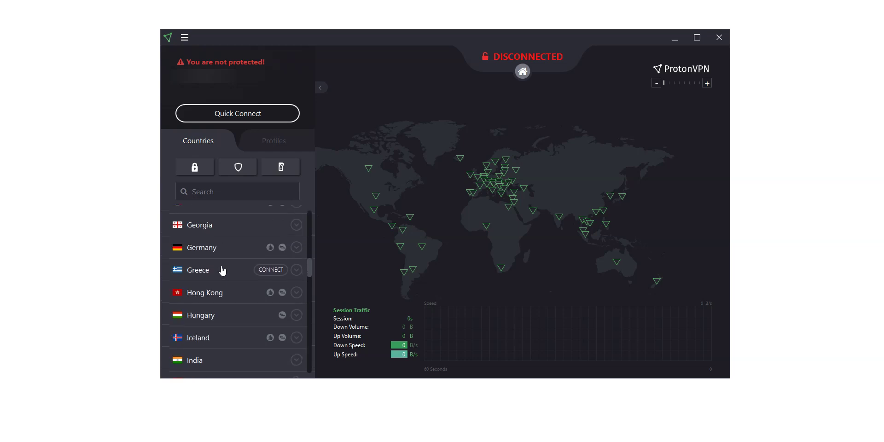
pyautogui.scroll(-7, 222, 271)
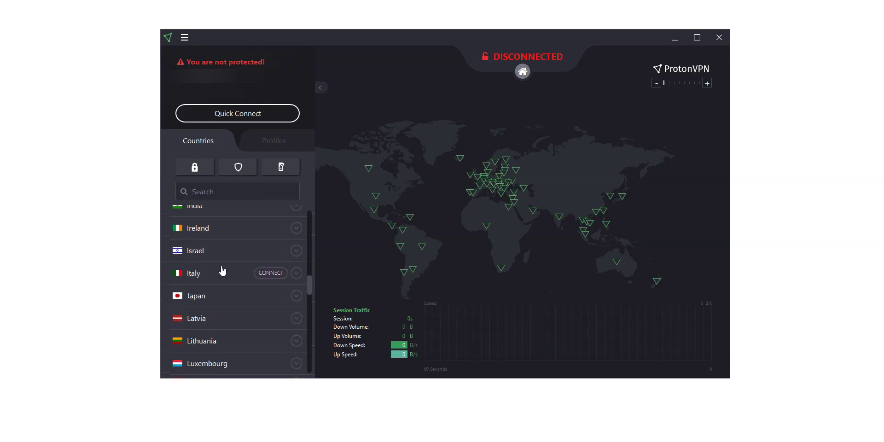
pyautogui.scroll(-3, 222, 270)
pyautogui.scroll(-7, 222, 270)
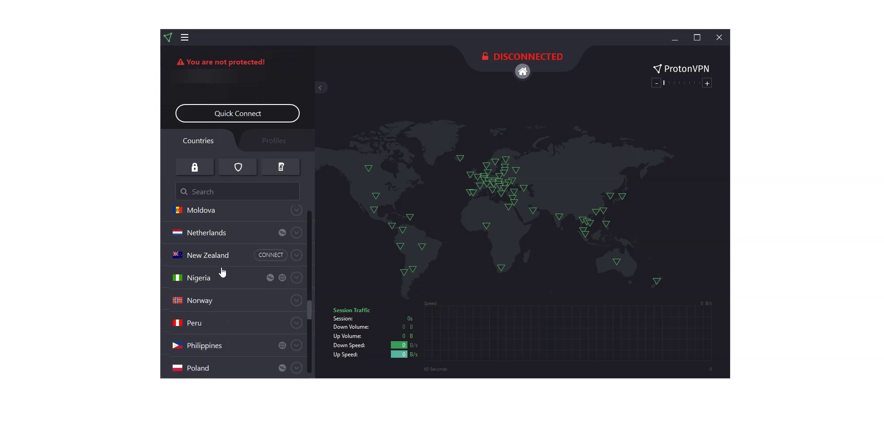
pyautogui.scroll(-20, 222, 272)
pyautogui.click(296, 234)
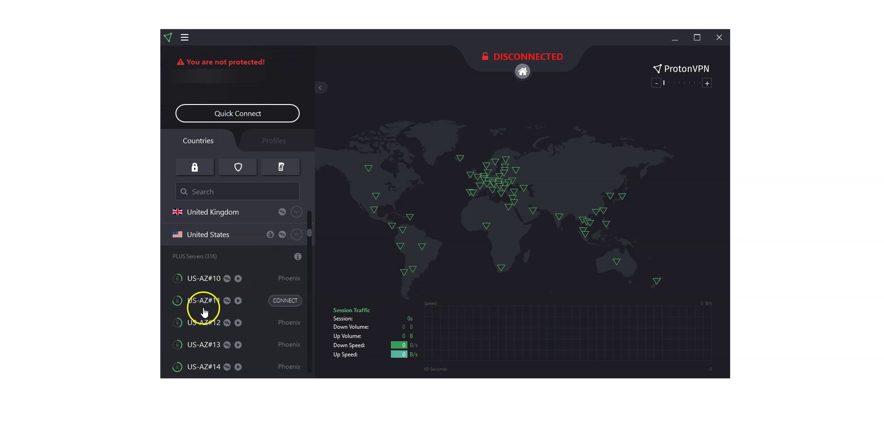
pyautogui.scroll(-4, 205, 312)
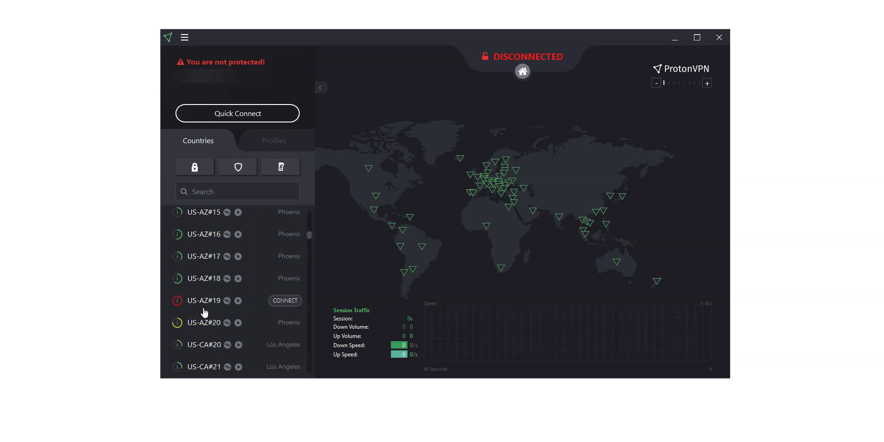
pyautogui.scroll(-7, 205, 312)
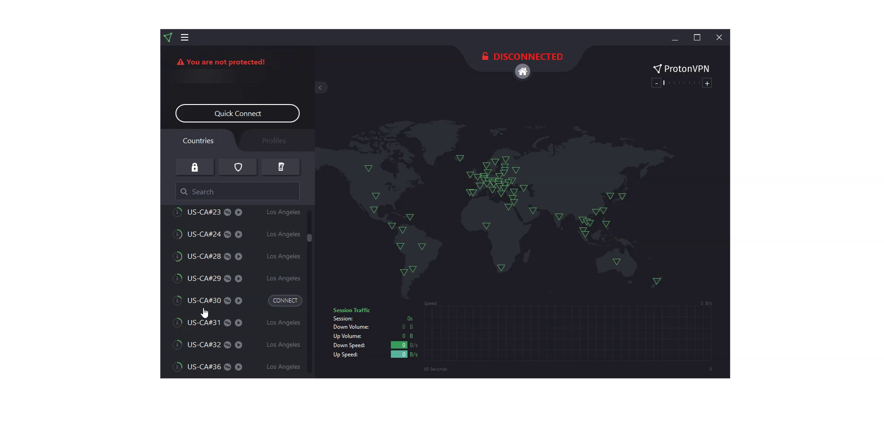
pyautogui.scroll(-6, 205, 312)
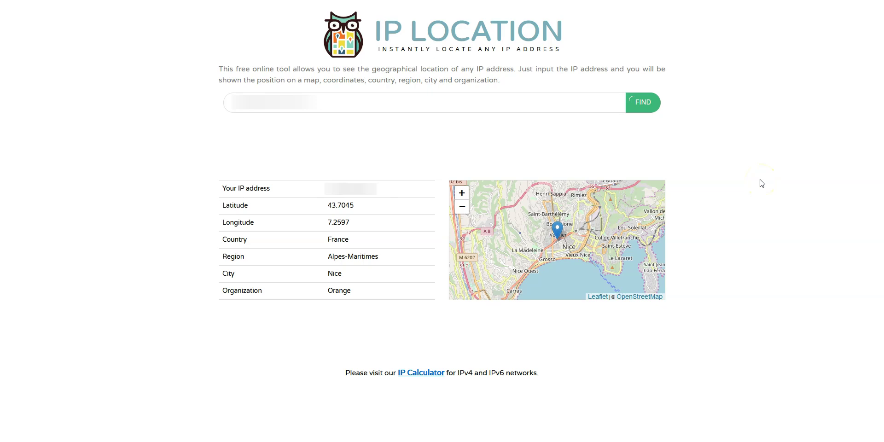
# - Connect ProtonVPN to the Los Angeles server US-CA#46 from the United States list
pyautogui.hotkey('alt', 'Tab')
pyautogui.click(319, 238)
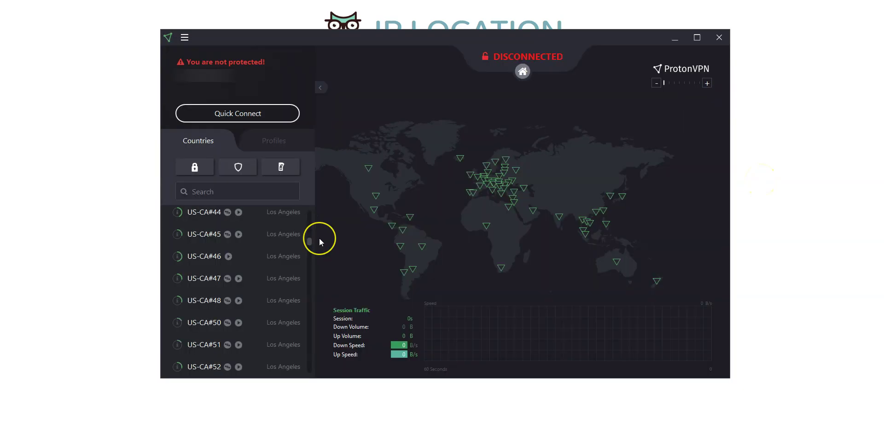
pyautogui.click(233, 251)
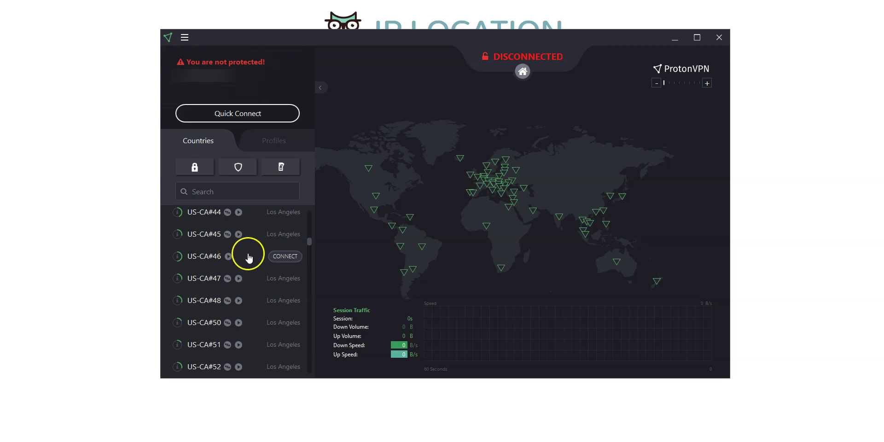
pyautogui.click(278, 256)
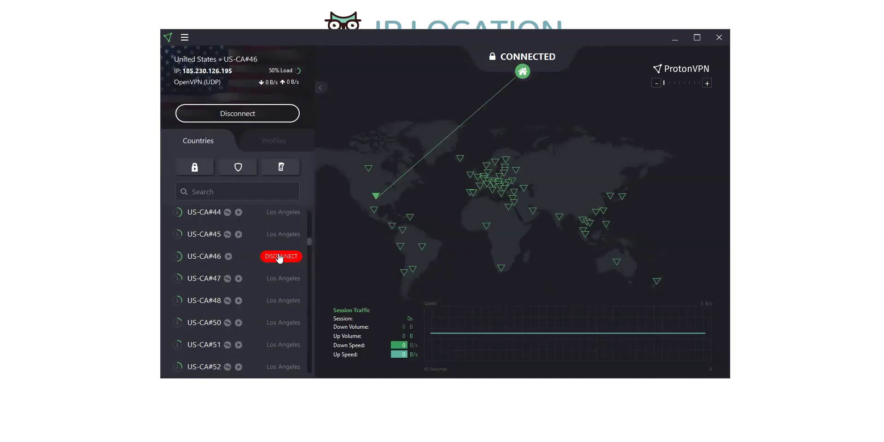
# - Recheck the IP Location page for a Los Angeles, California address, then return to ProtonVPN
pyautogui.click(779, 250)
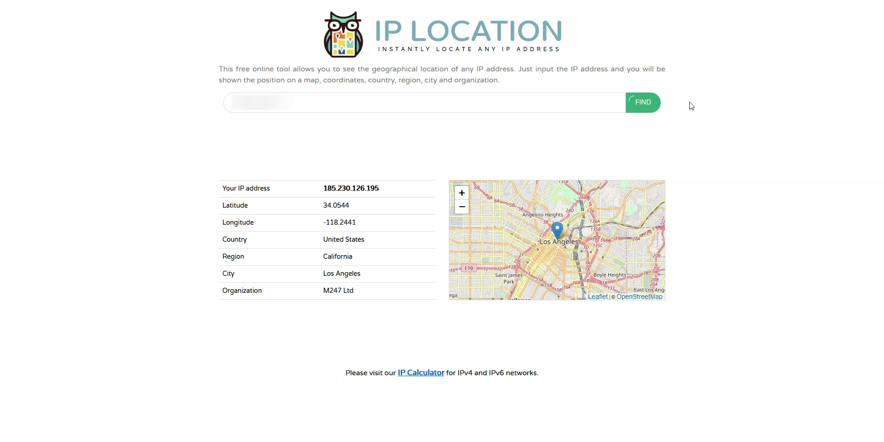
pyautogui.click(762, 142)
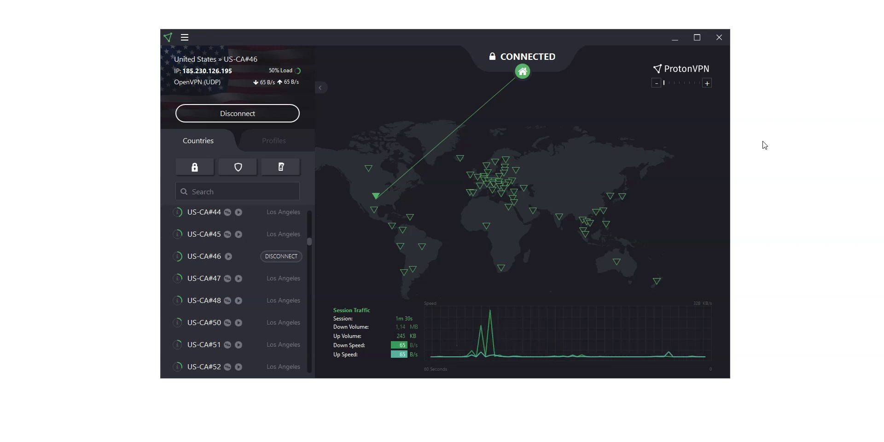
pyautogui.click(673, 53)
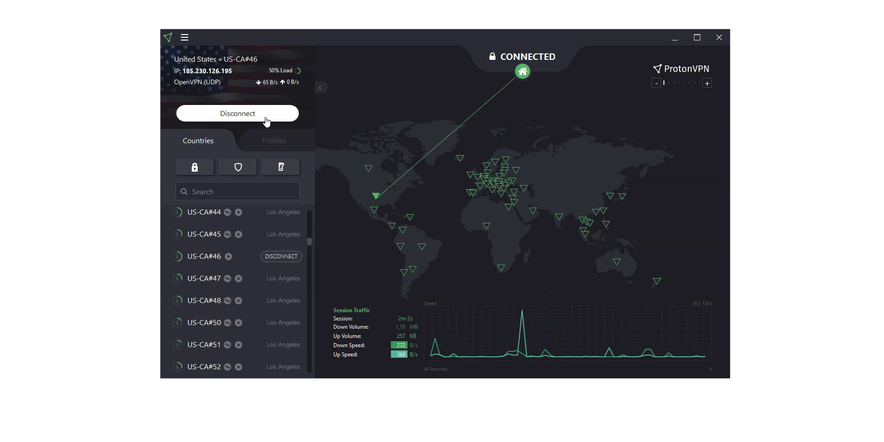
pyautogui.click(268, 121)
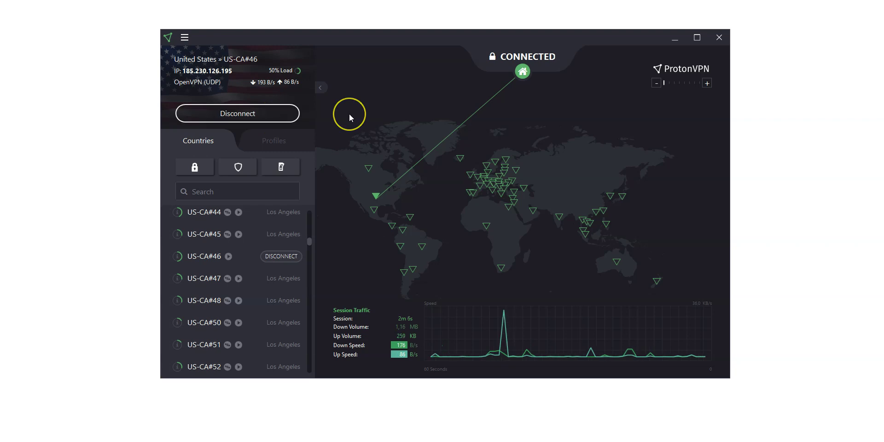
# - Open Settings' Connection tab and review the Auto Connect (left Disabled) and Quick Connect choices
pyautogui.click(186, 38)
pyautogui.click(198, 100)
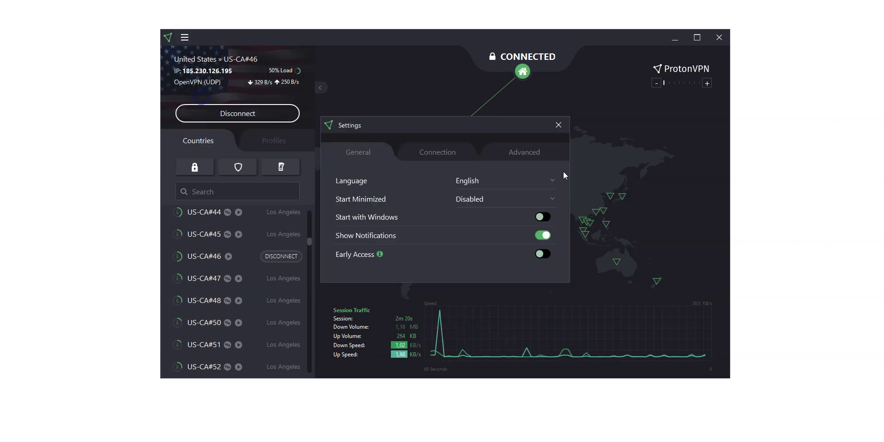
pyautogui.click(560, 172)
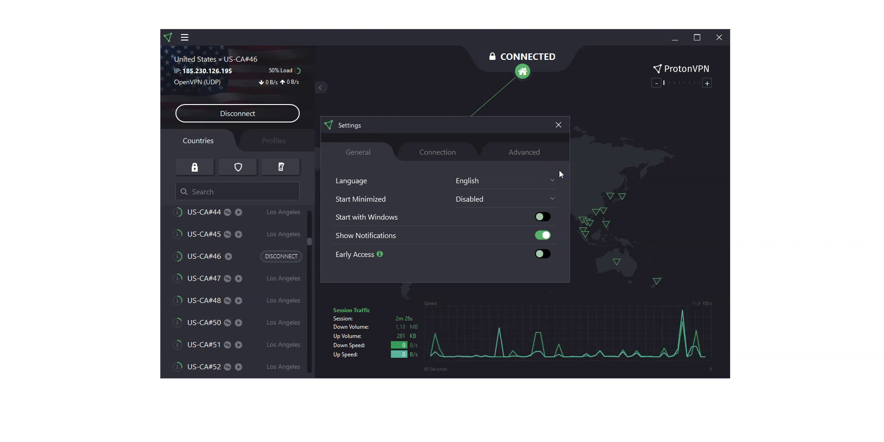
pyautogui.hotkey('ctrl', 'Tab')
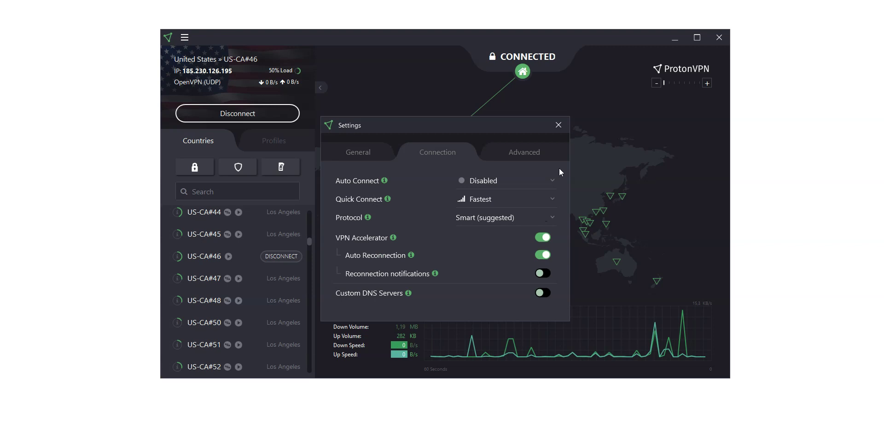
pyautogui.click(560, 179)
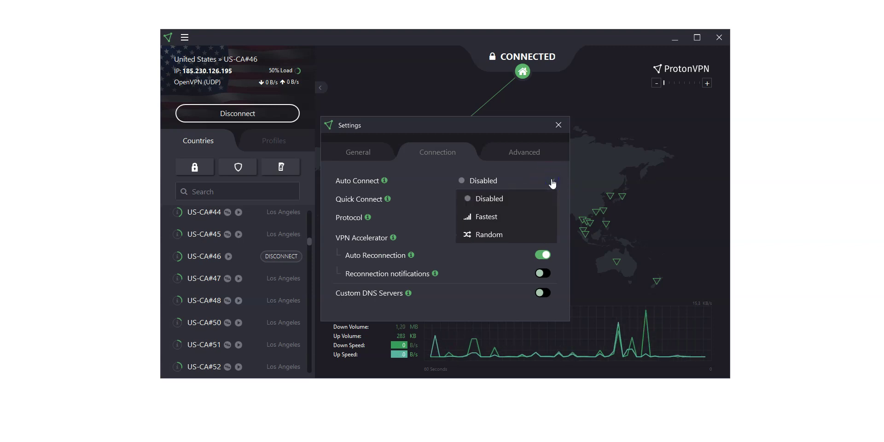
pyautogui.click(553, 182)
pyautogui.click(549, 200)
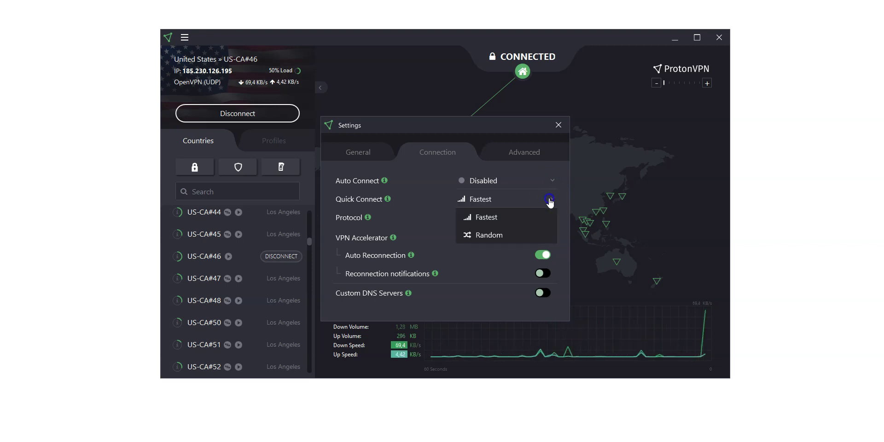
pyautogui.click(303, 114)
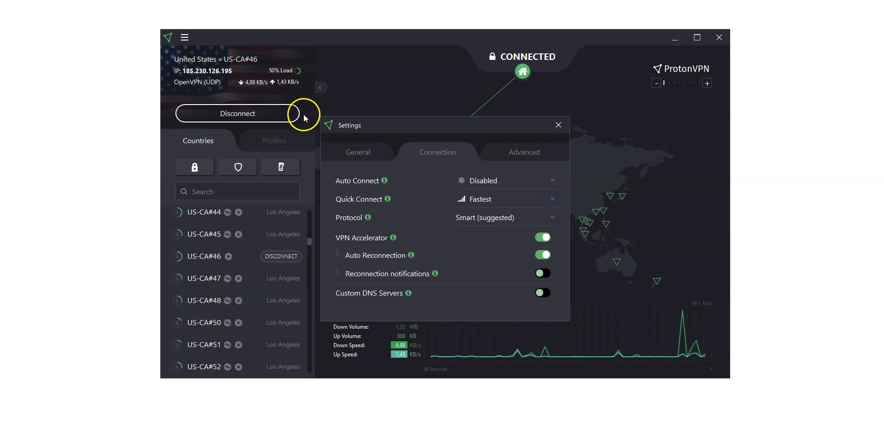
# - Check the protocol list, keeping Smart (suggested), and move on to the Advanced settings
pyautogui.click(553, 218)
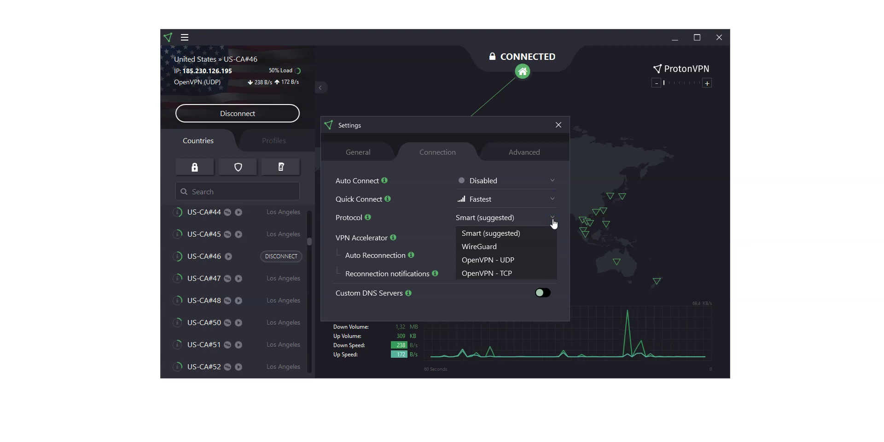
pyautogui.click(553, 218)
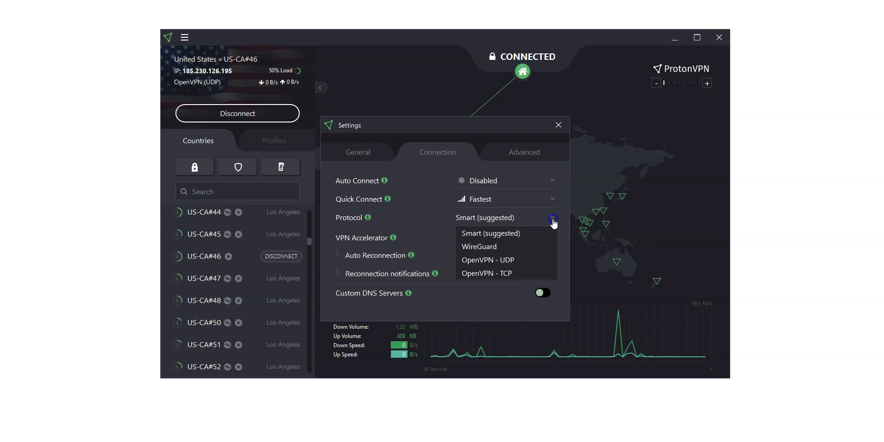
pyautogui.click(560, 241)
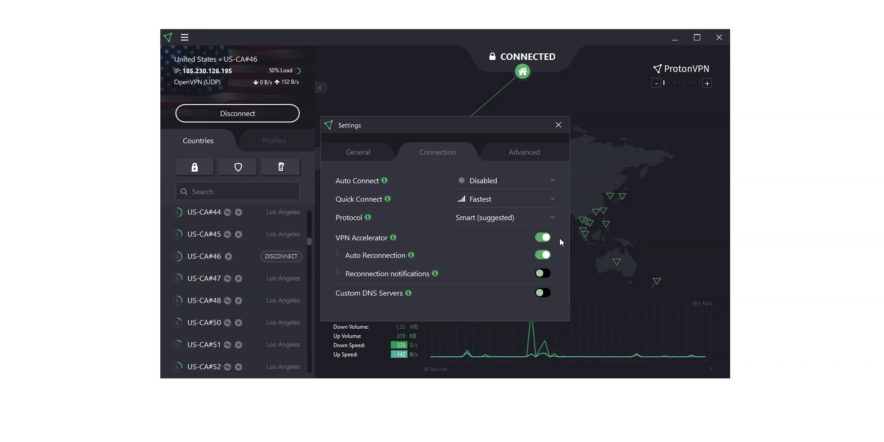
pyautogui.click(559, 288)
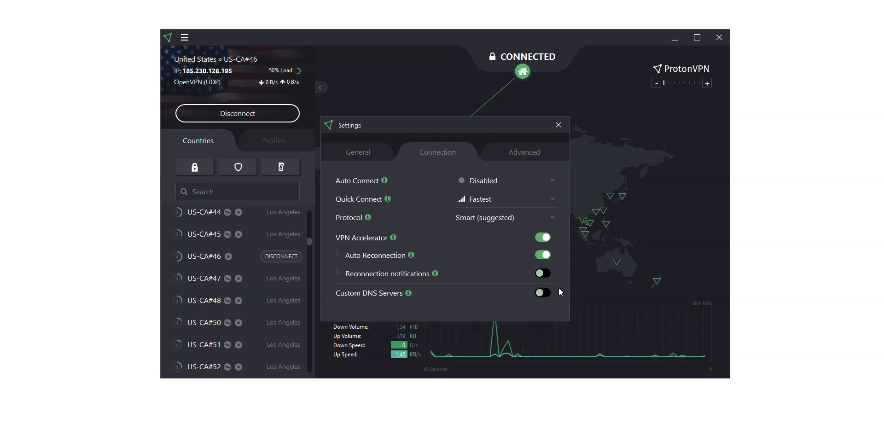
pyautogui.click(422, 292)
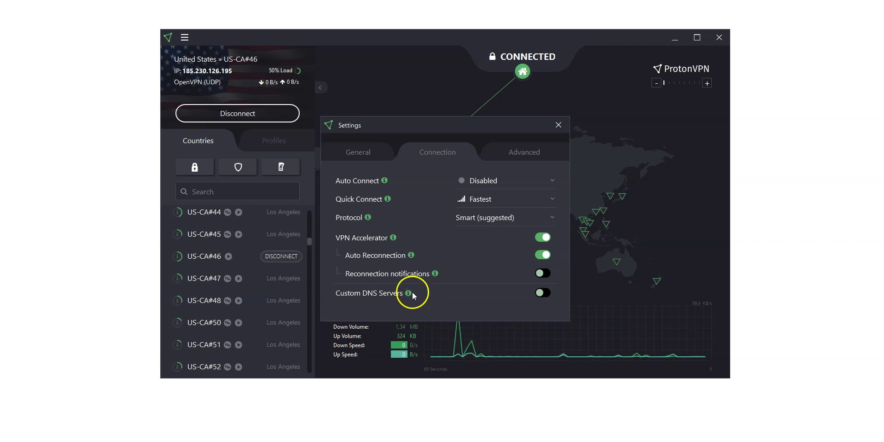
pyautogui.click(560, 172)
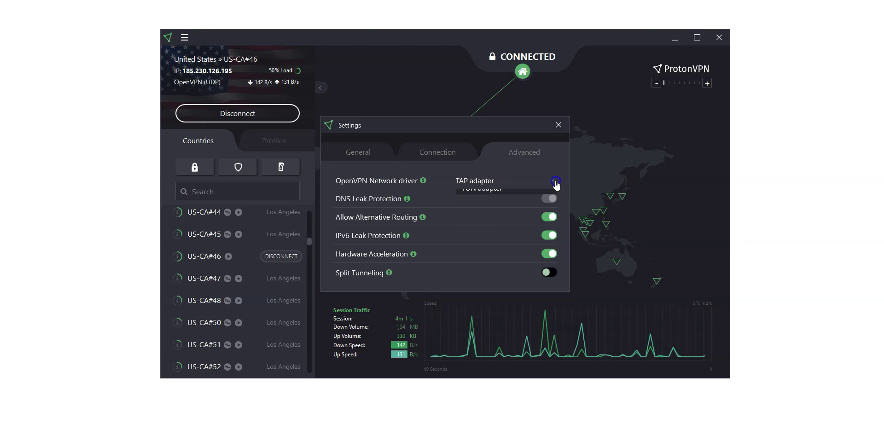
pyautogui.click(554, 181)
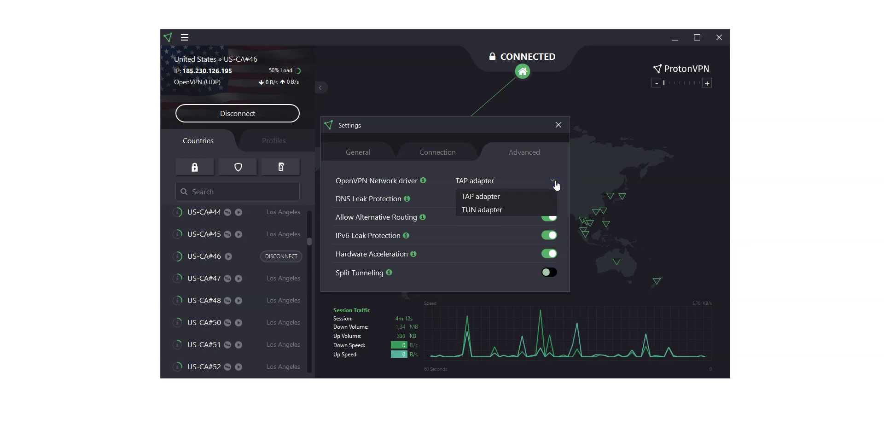
pyautogui.click(563, 178)
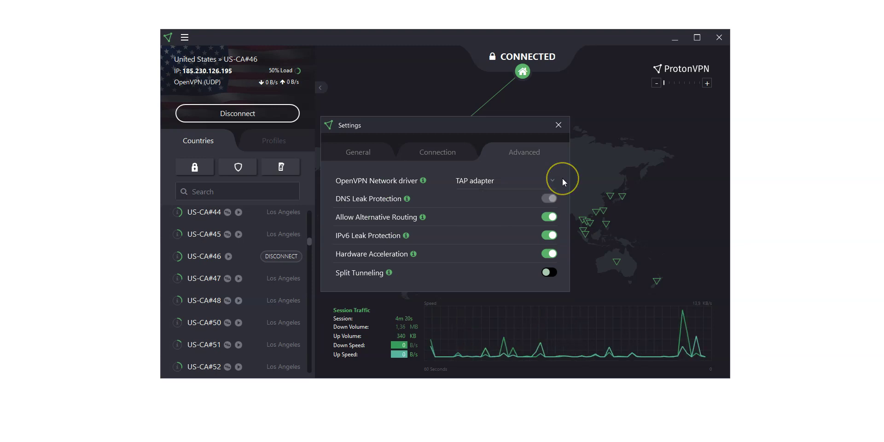
pyautogui.click(560, 182)
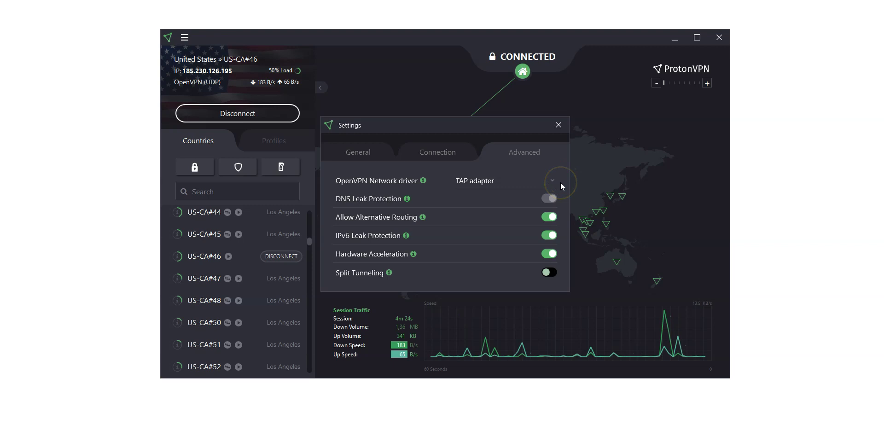
pyautogui.click(564, 214)
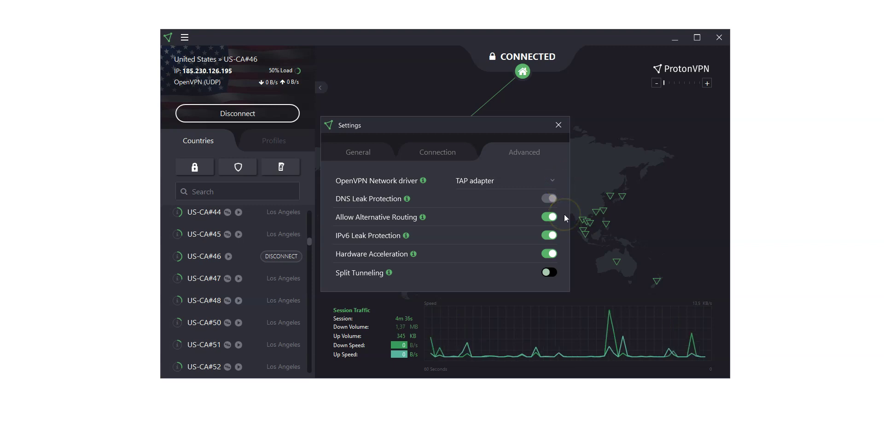
pyautogui.click(562, 253)
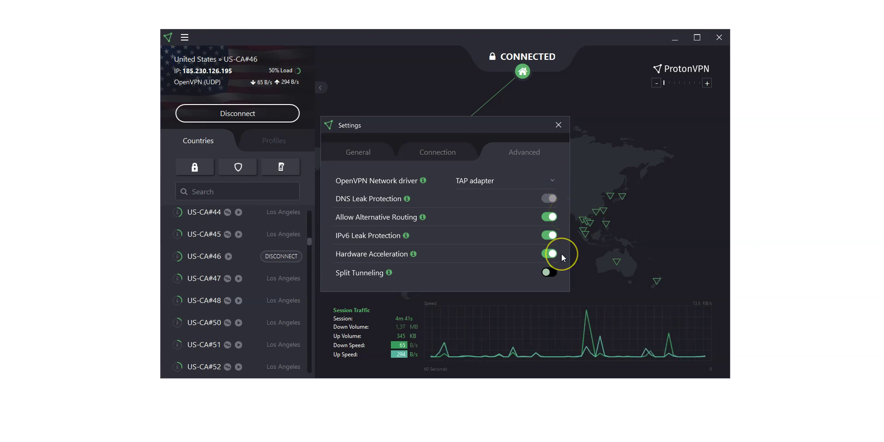
pyautogui.click(565, 265)
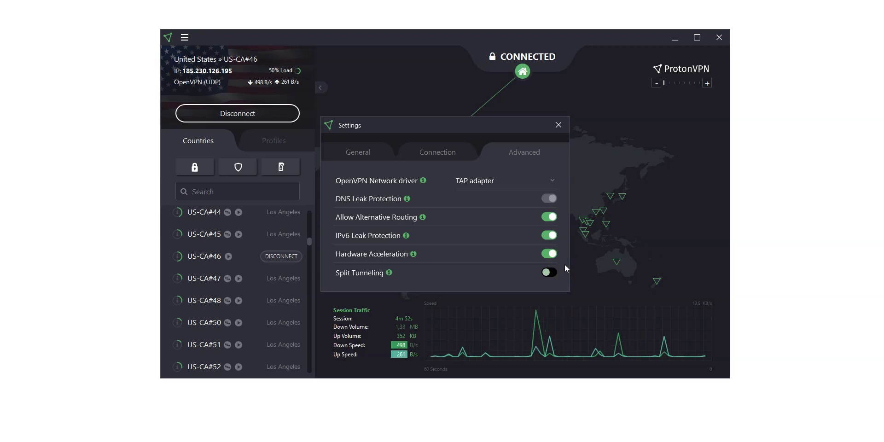
pyautogui.click(401, 278)
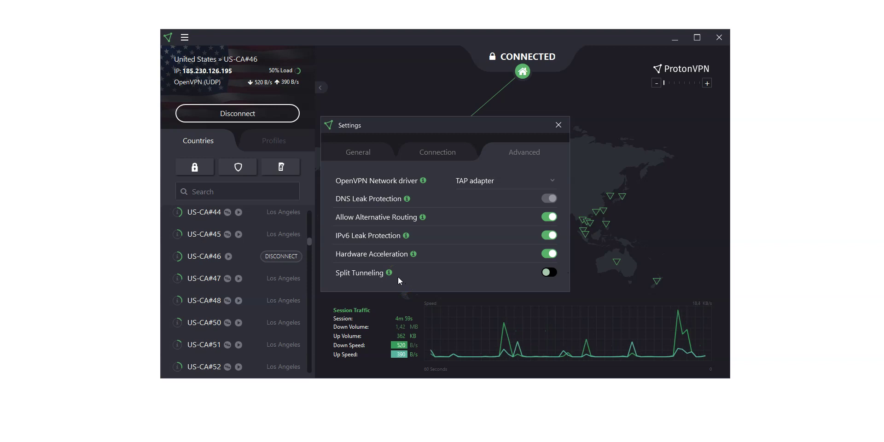
pyautogui.click(390, 273)
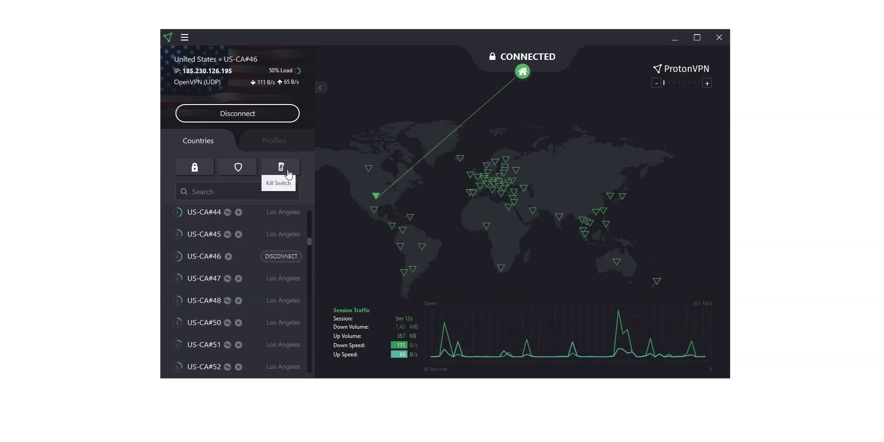
# - View the Kill Switch, Secure Core and NetShield options unchanged, then show the Fastest and Random profiles
pyautogui.click(289, 173)
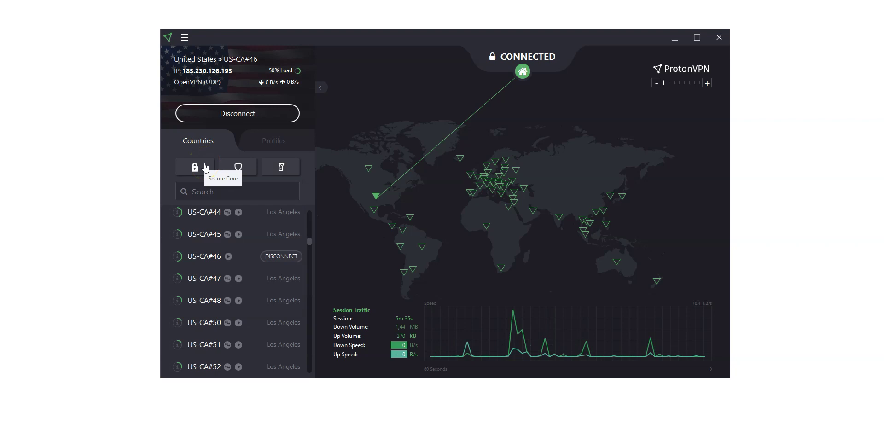
pyautogui.click(205, 167)
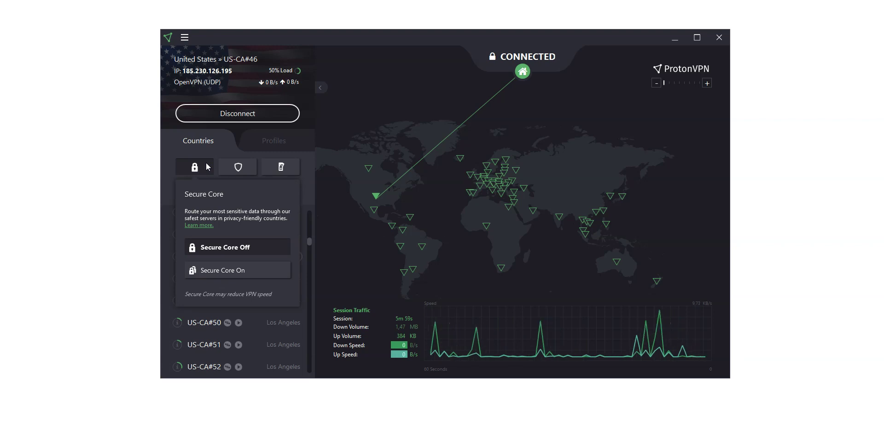
pyautogui.click(238, 167)
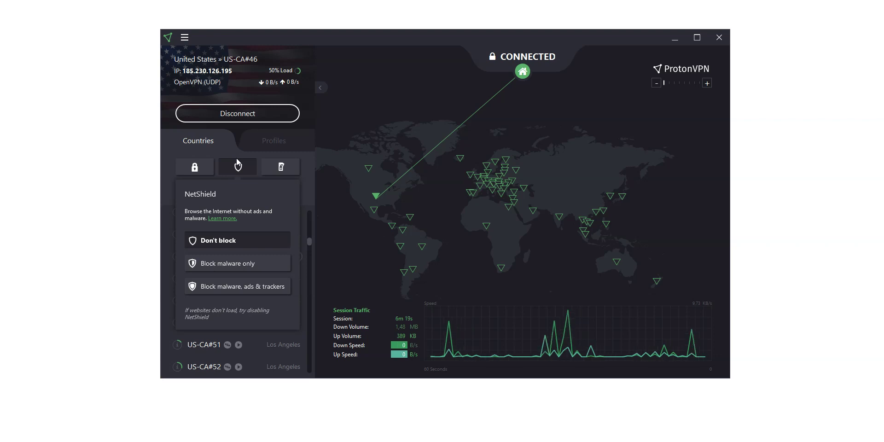
pyautogui.click(285, 147)
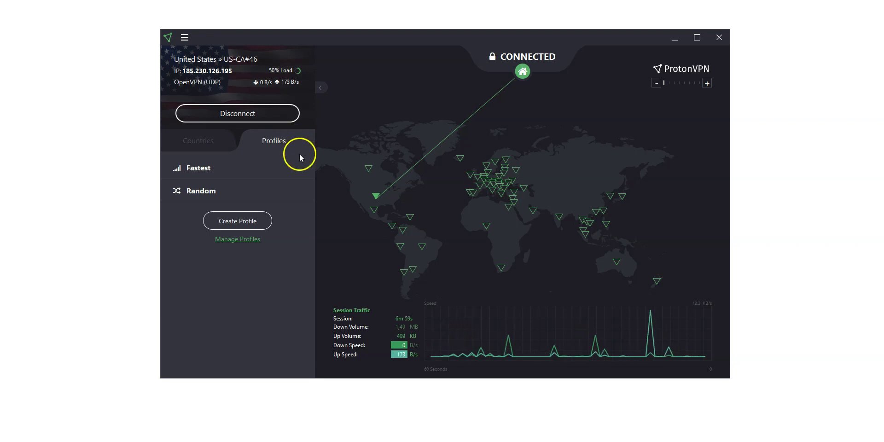
# - Preview the new-profile form's Standard, Secure Core, P2P and Tor options, cancel it, and return to Countries
pyautogui.click(255, 221)
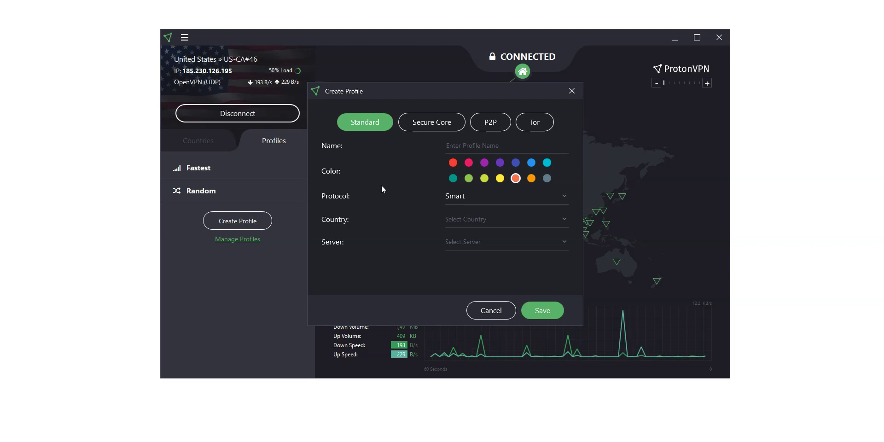
pyautogui.click(383, 181)
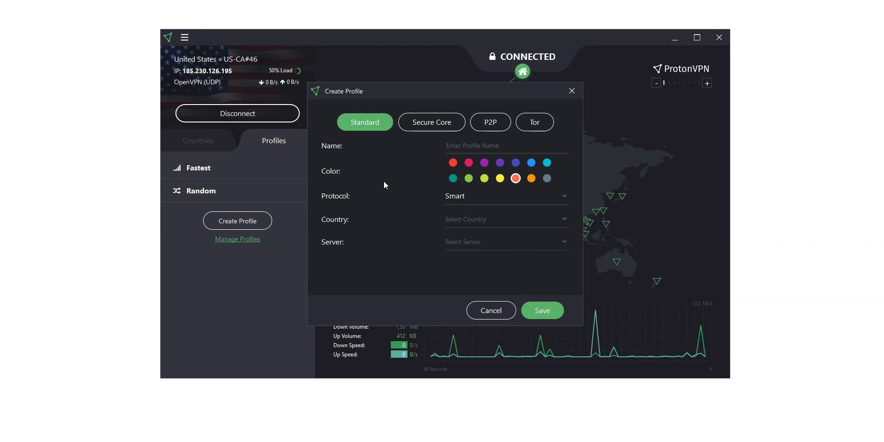
pyautogui.click(368, 123)
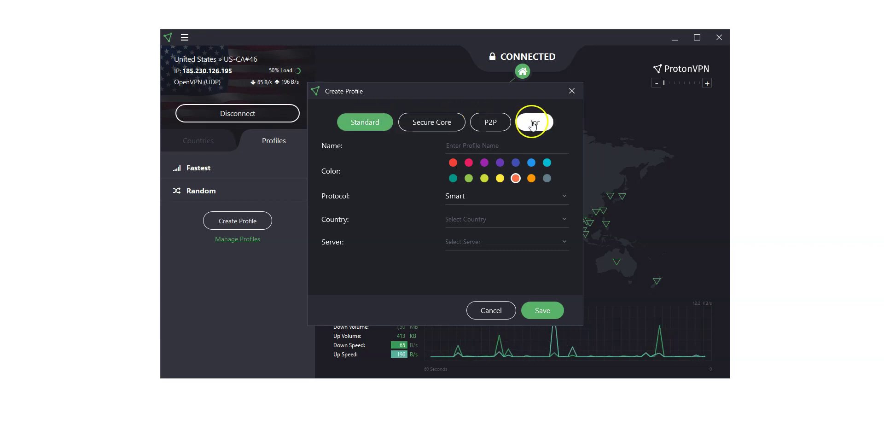
pyautogui.click(302, 212)
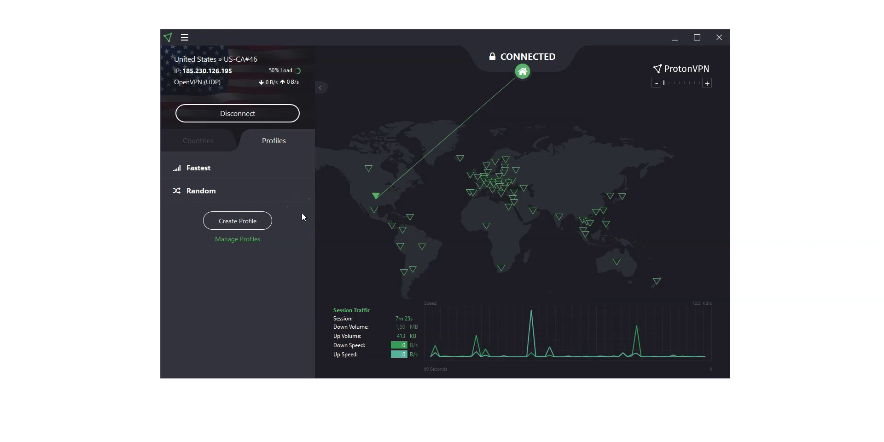
pyautogui.click(303, 189)
pyautogui.click(301, 151)
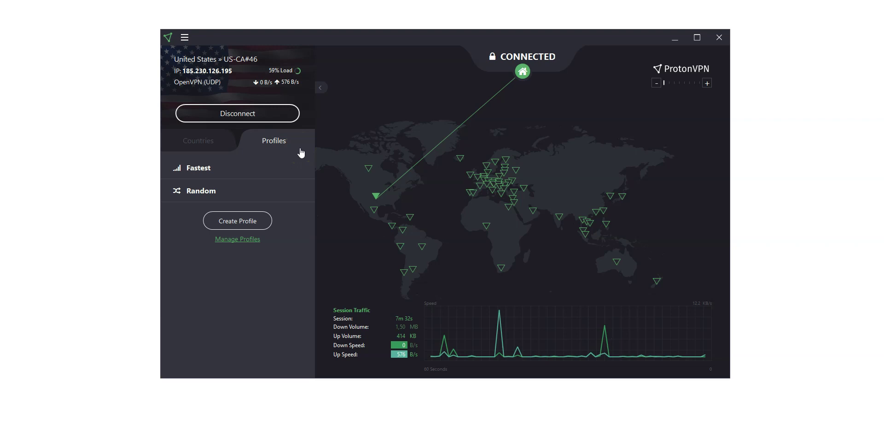
pyautogui.click(301, 152)
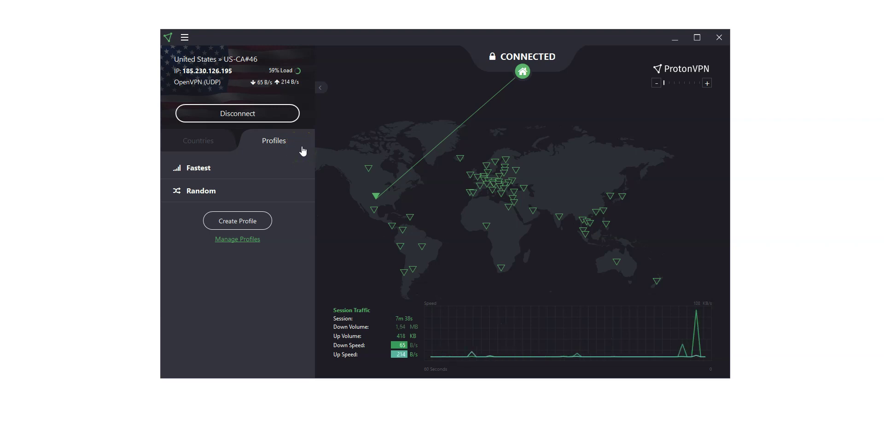
pyautogui.click(632, 119)
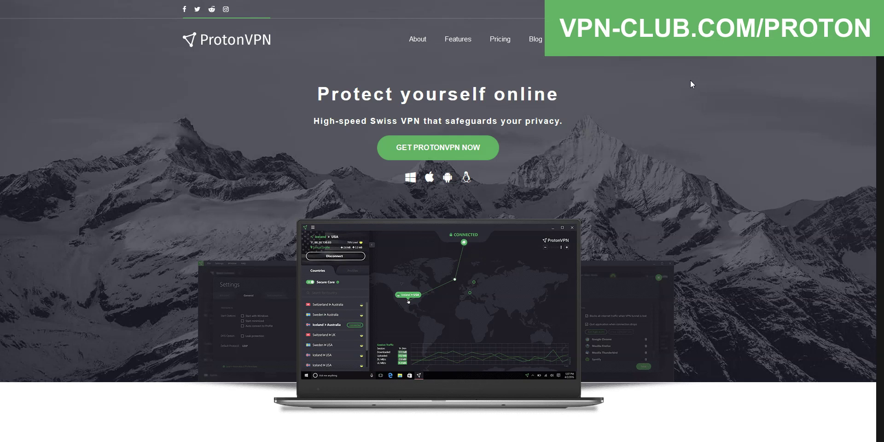
# - After viewing the 24-month plan at 6.63$/month, return to the app still connected to US-CA#46
pyautogui.click(683, 118)
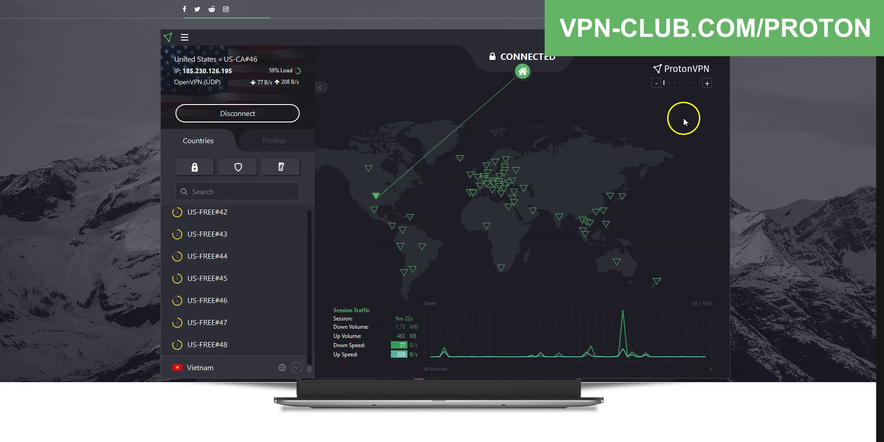